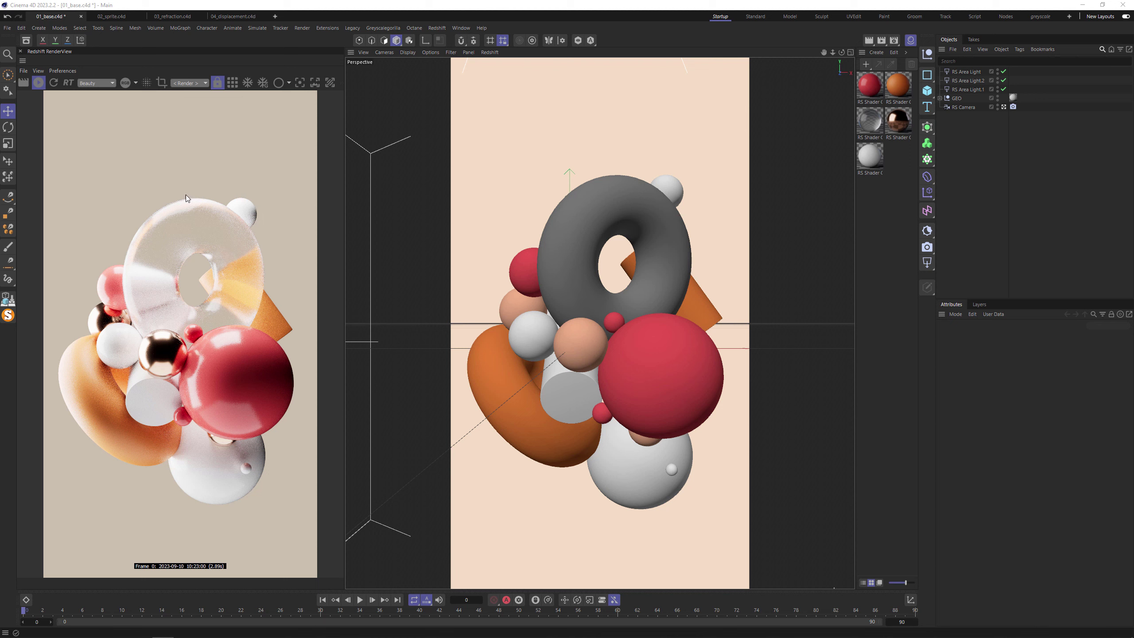
- Re-render the sphere scene and place Render Settings centre-screen beside the RenderView, checking Bucket Quality
click(233, 83)
click(894, 40)
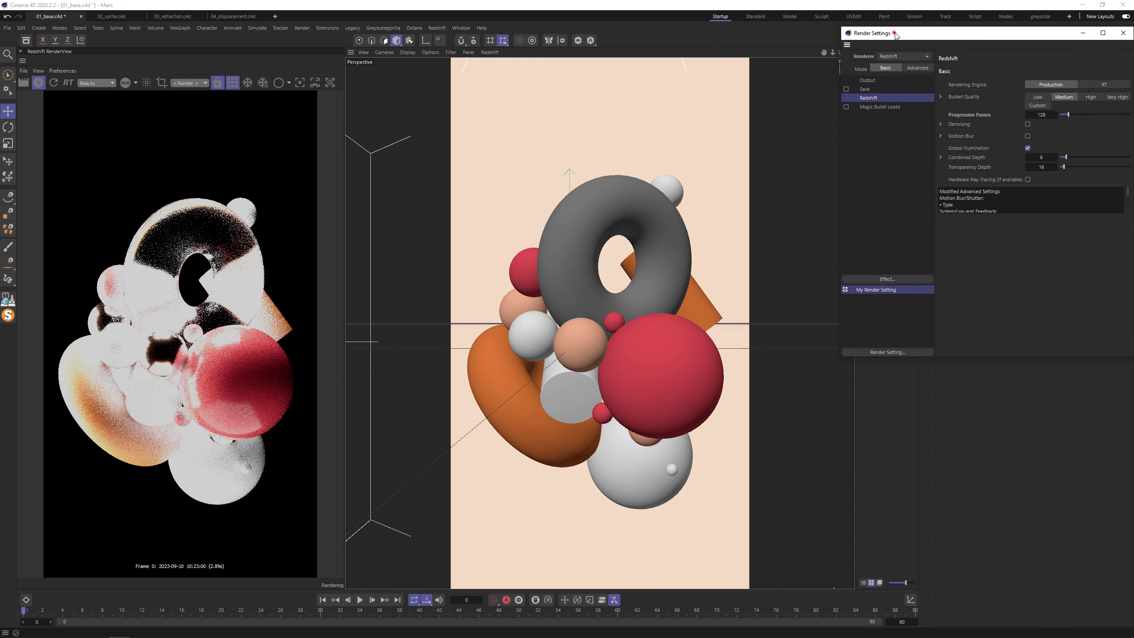
drag(893, 39, 586, 105)
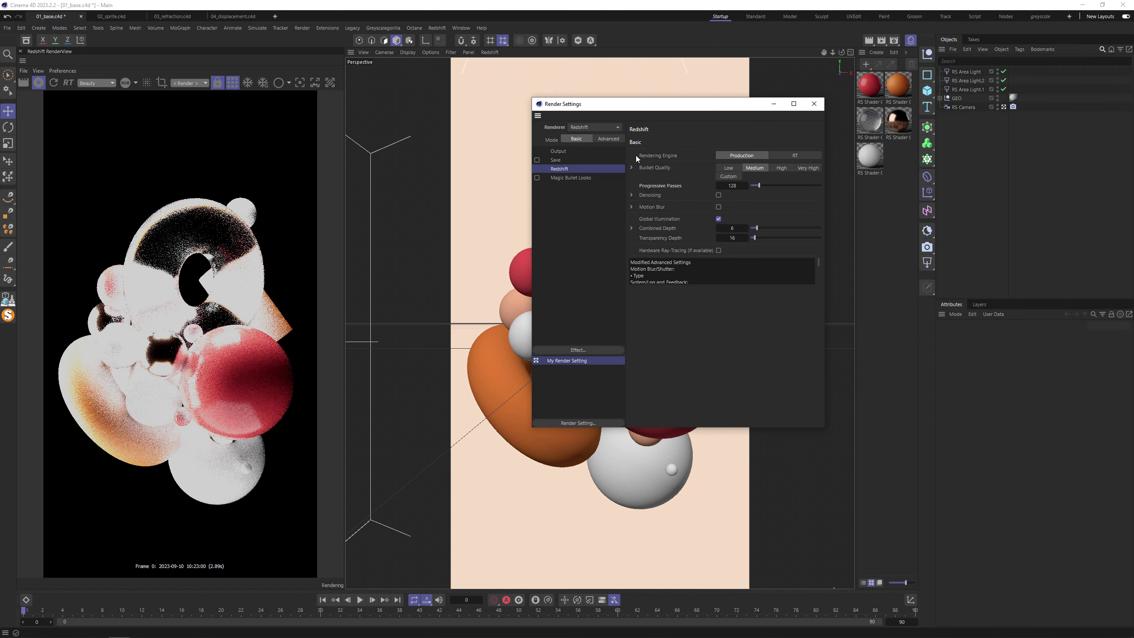
click(632, 167)
click(632, 167)
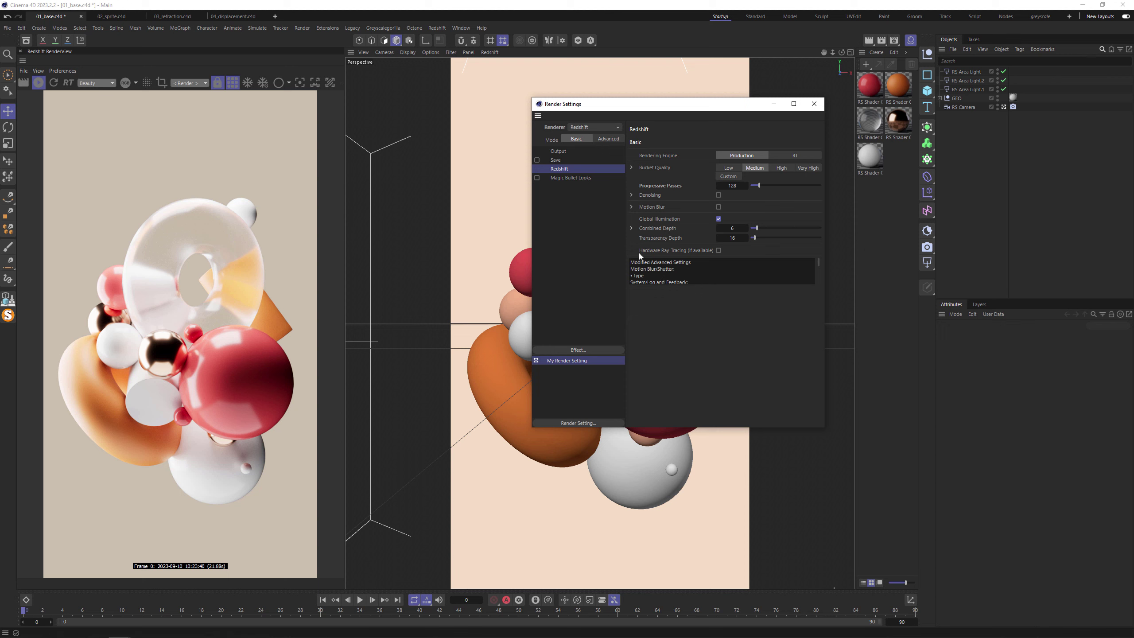
- Tick Hardware Ray-Tracing (if available) in the Redshift Basic settings
click(718, 250)
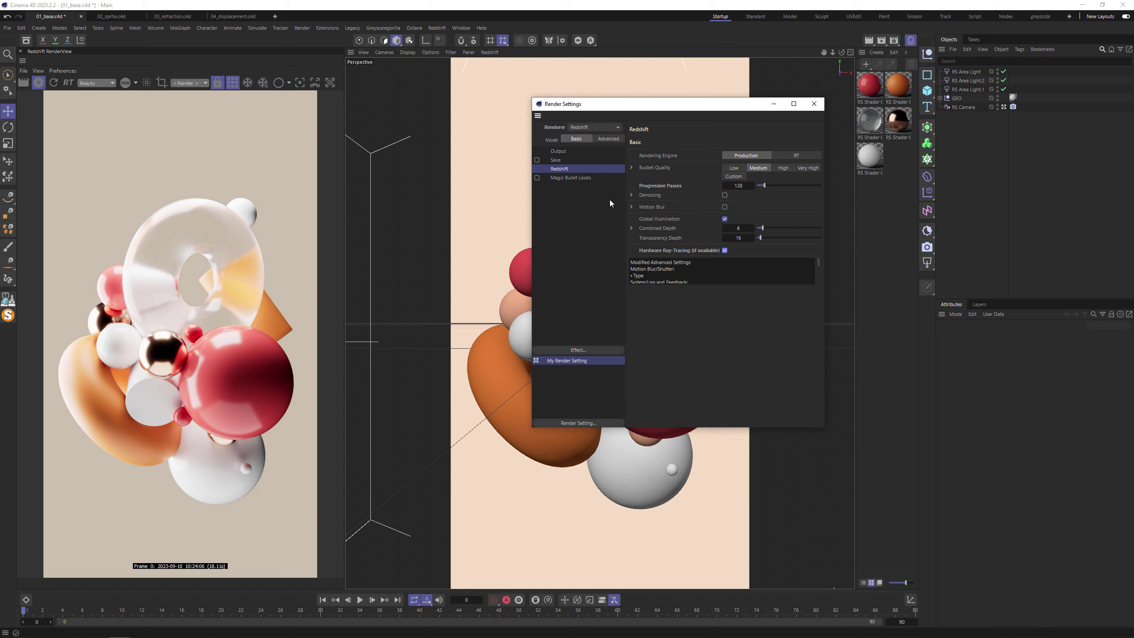
- Set Bucket Size to 512 in Advanced mode's System tab, then return to Basic mode
click(609, 139)
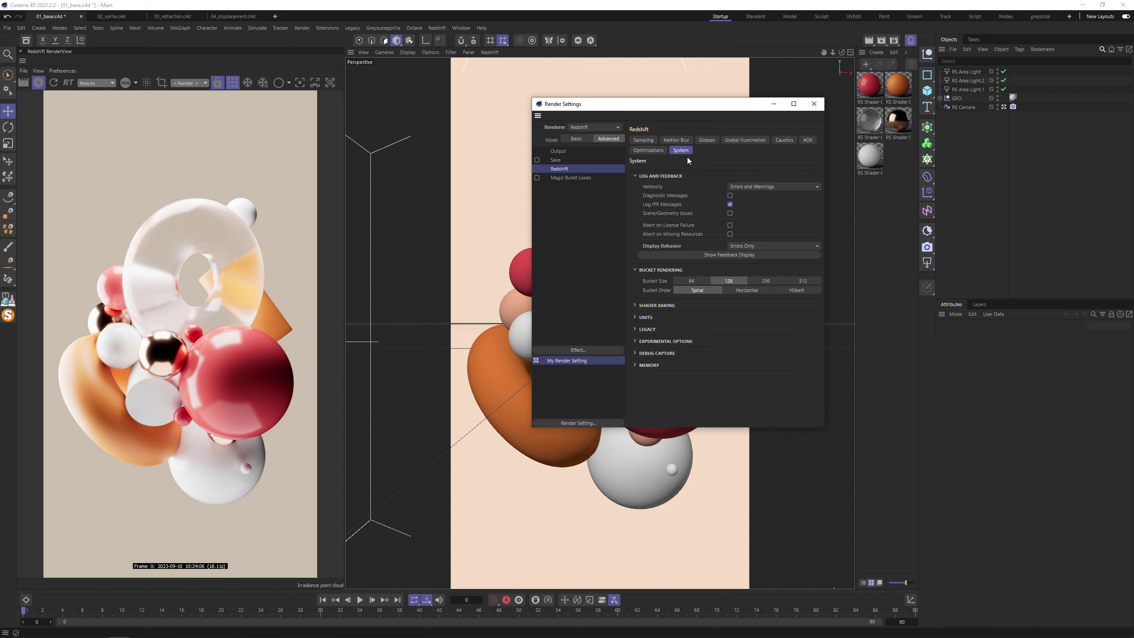
click(798, 280)
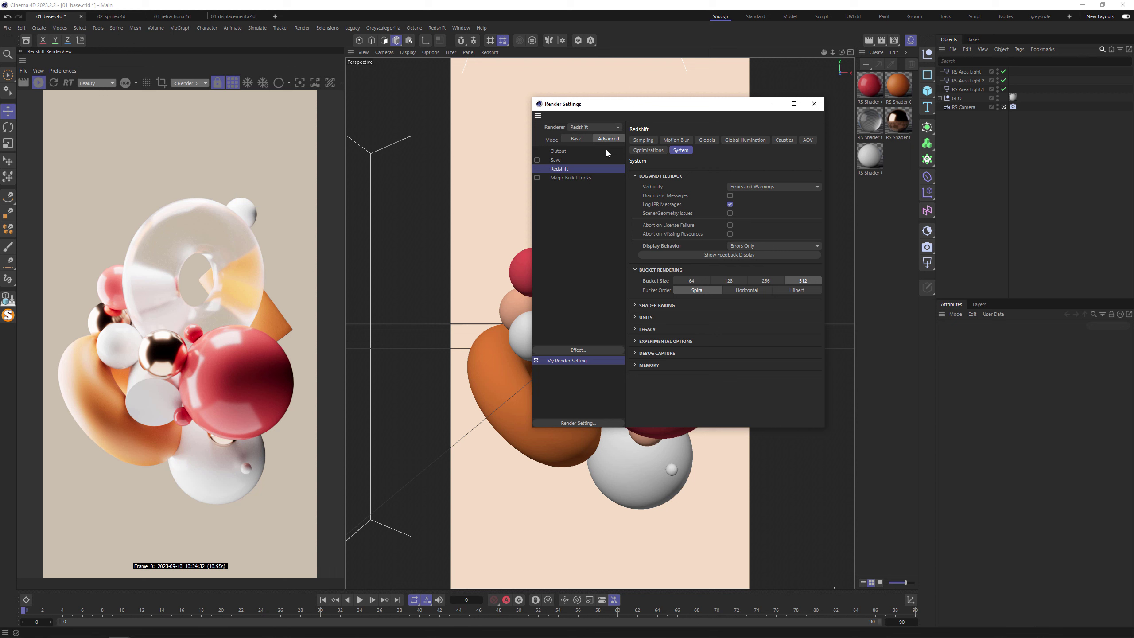
click(584, 139)
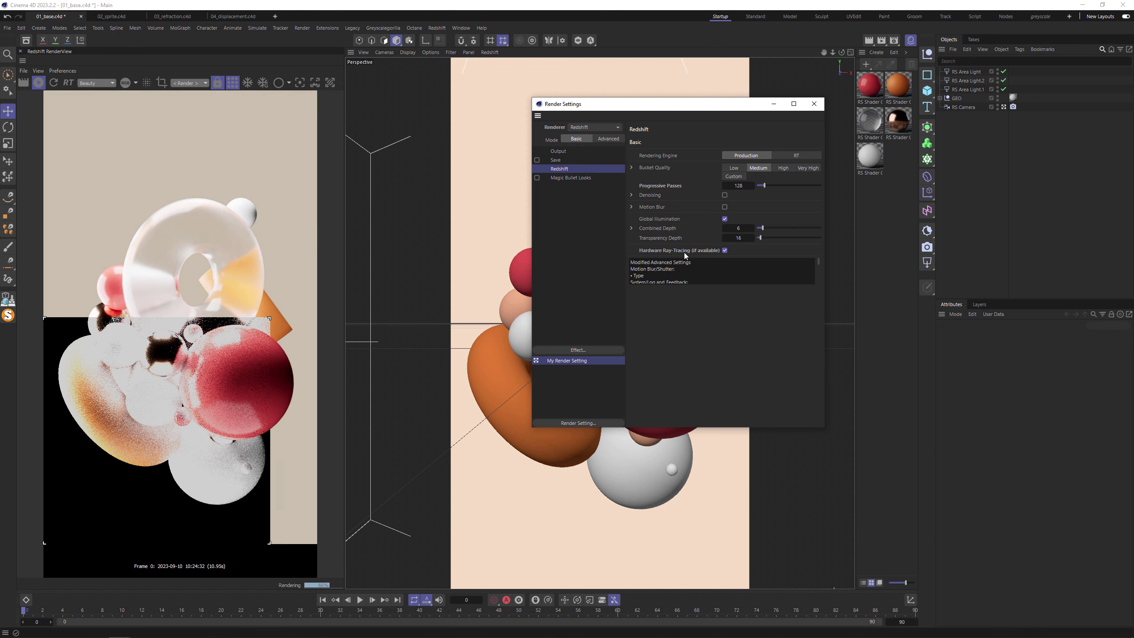
- Change the Bucket Quality threshold from 0.01 to 0.02
click(632, 167)
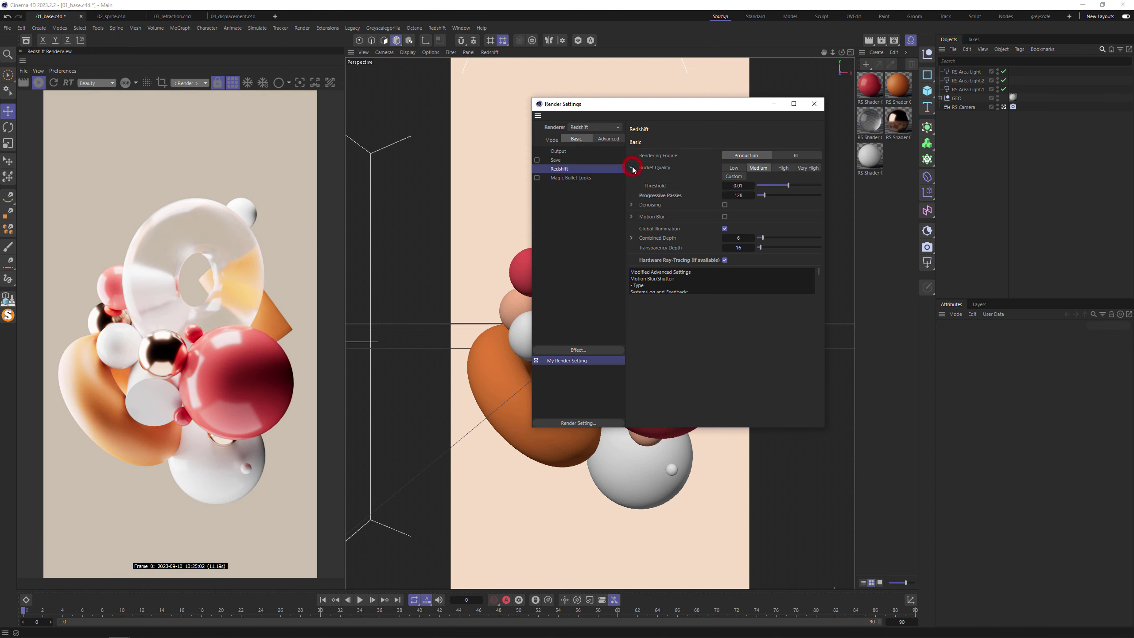
click(738, 186)
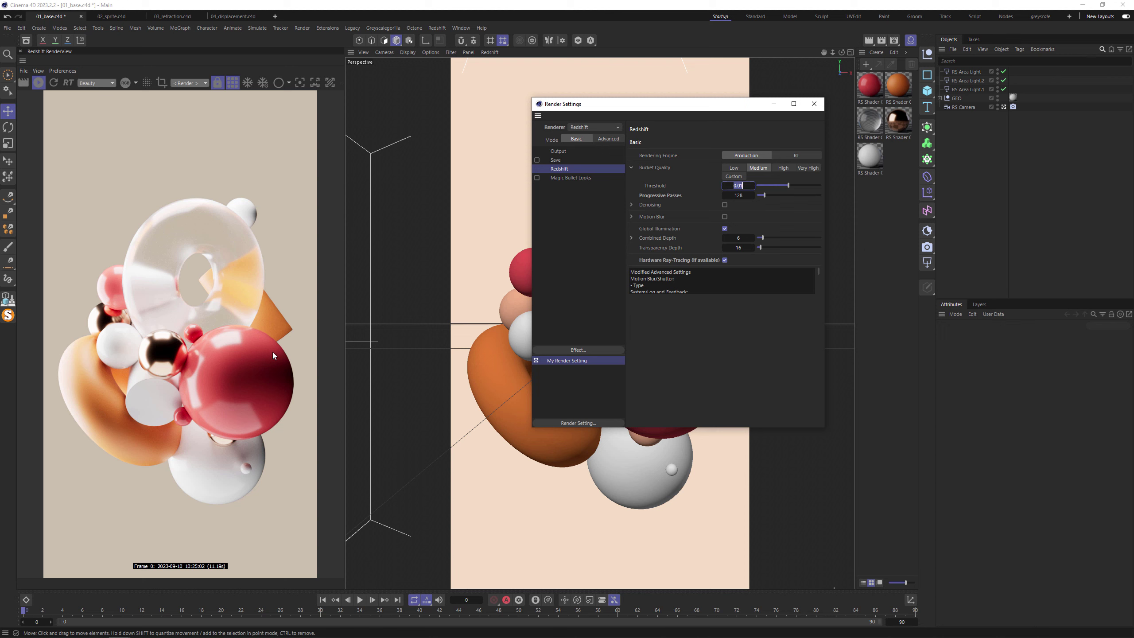
click(738, 186)
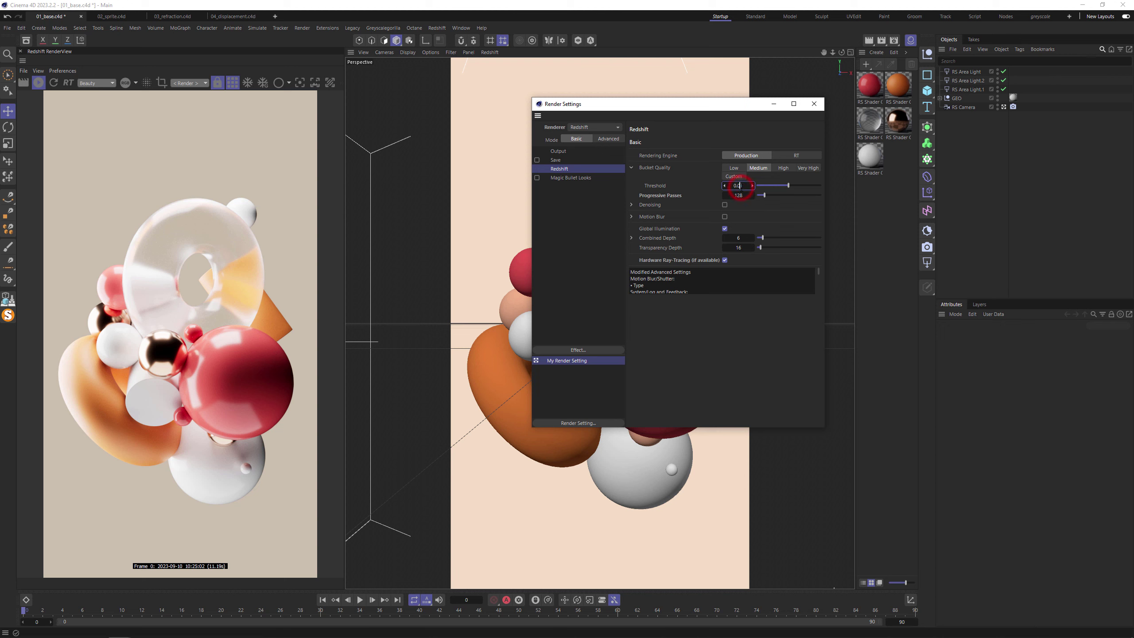
key(Return)
key(Return)
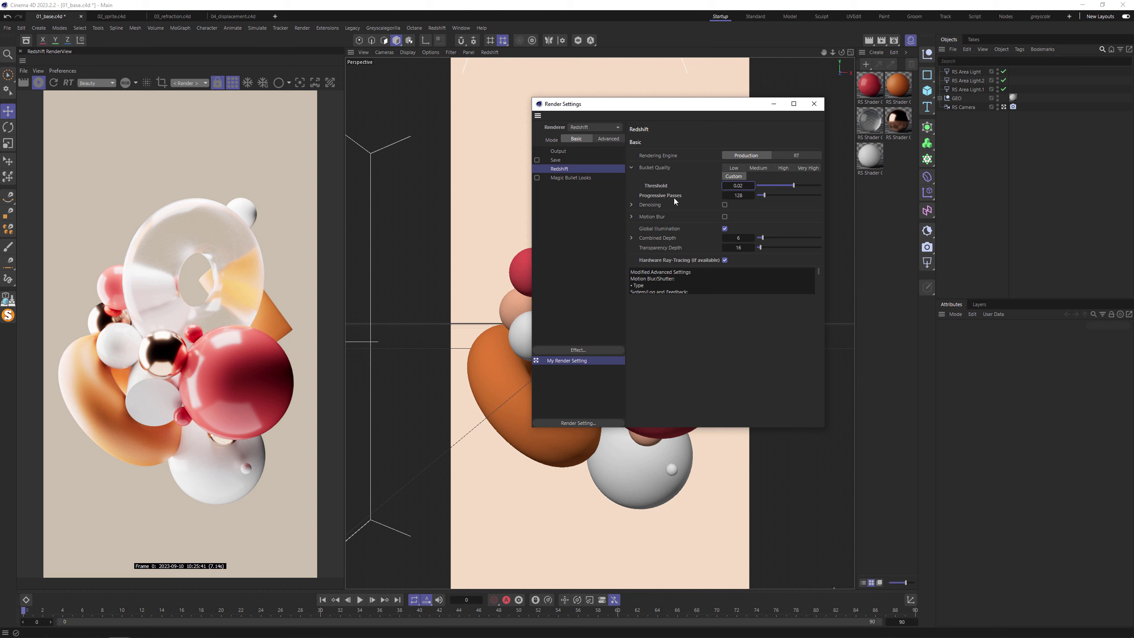
- Enable Redshift denoising and set the bucket quality threshold to 0.3
click(632, 204)
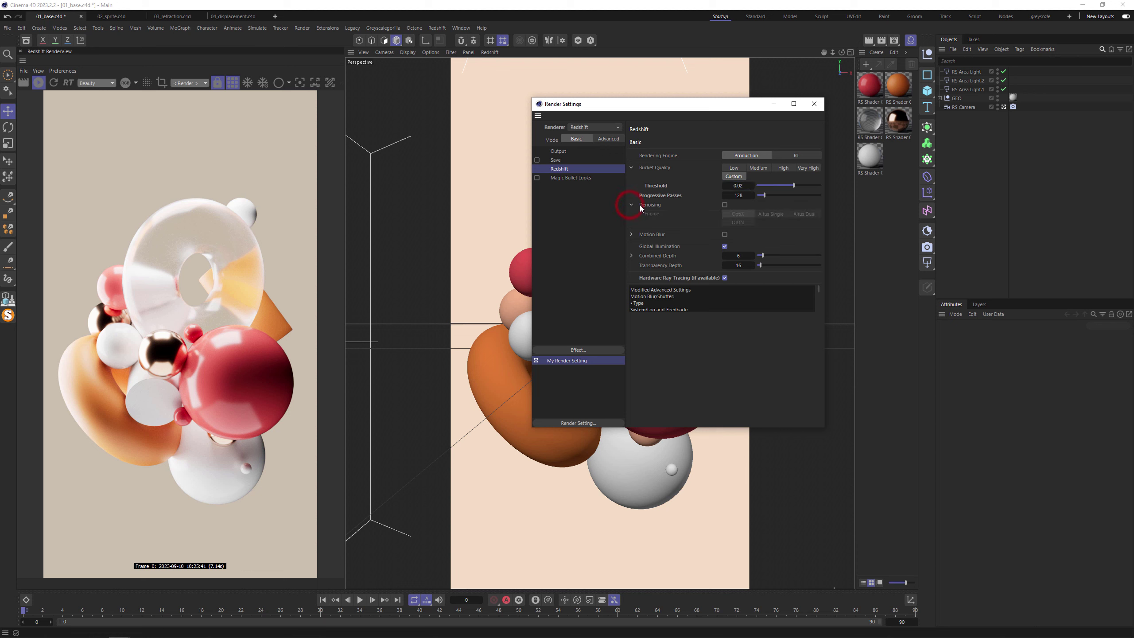
click(724, 205)
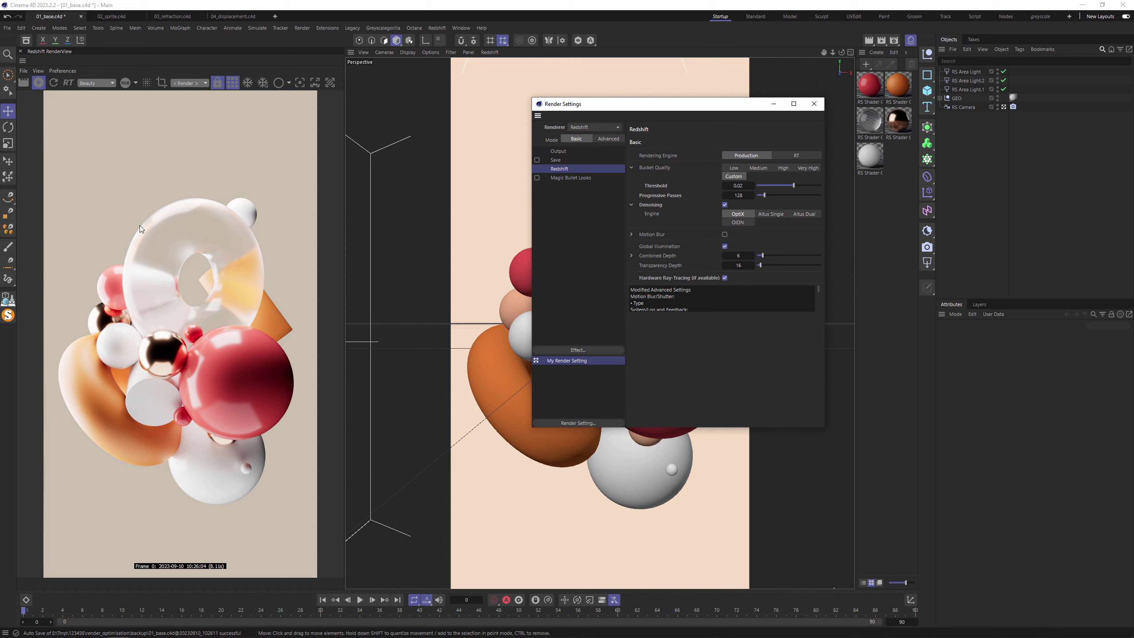
double_click(740, 185)
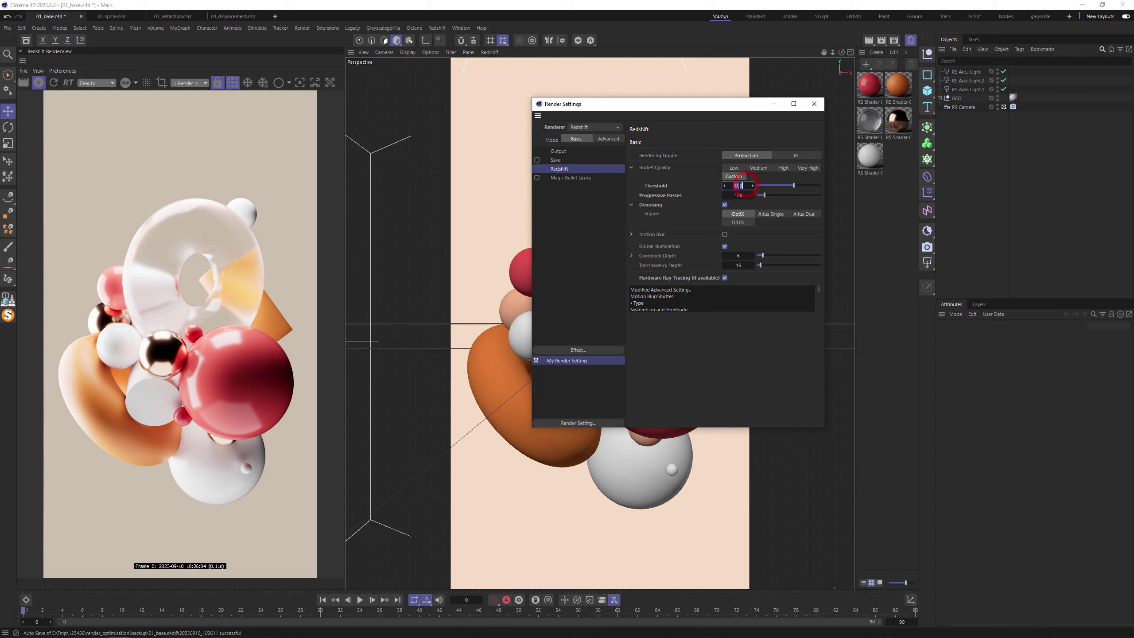
text(3)
key(Return)
click(738, 222)
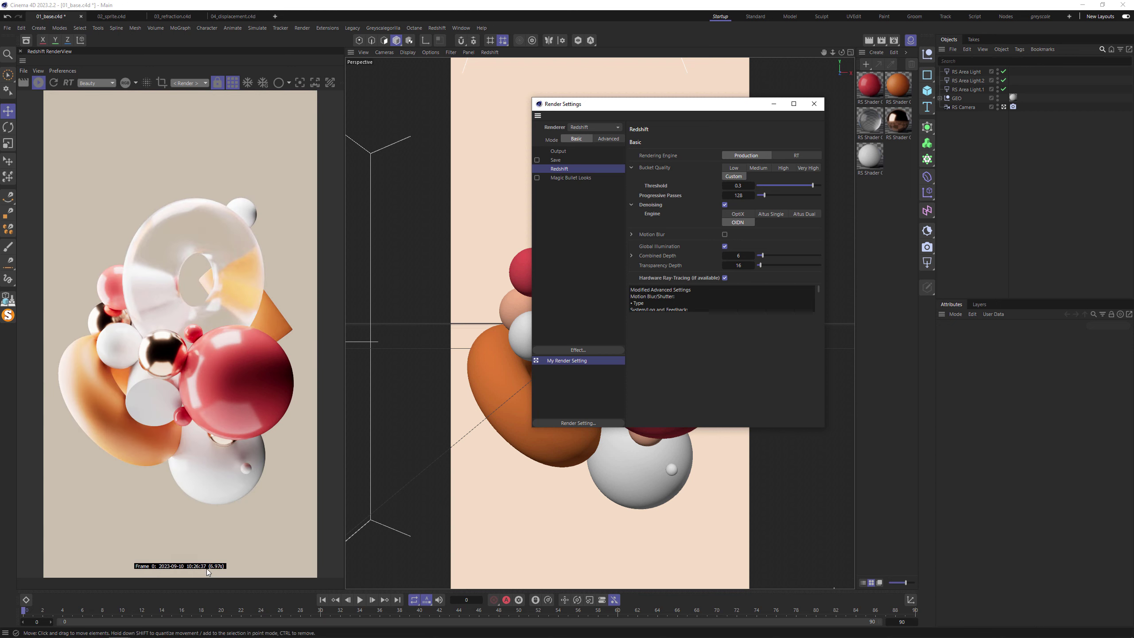
click(770, 216)
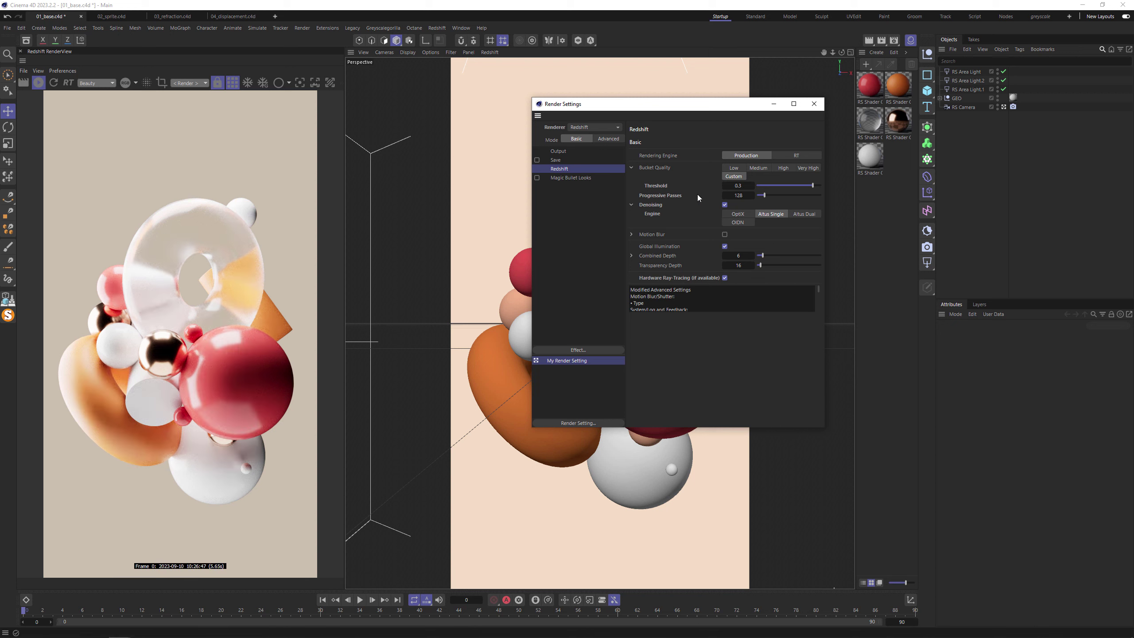
click(737, 213)
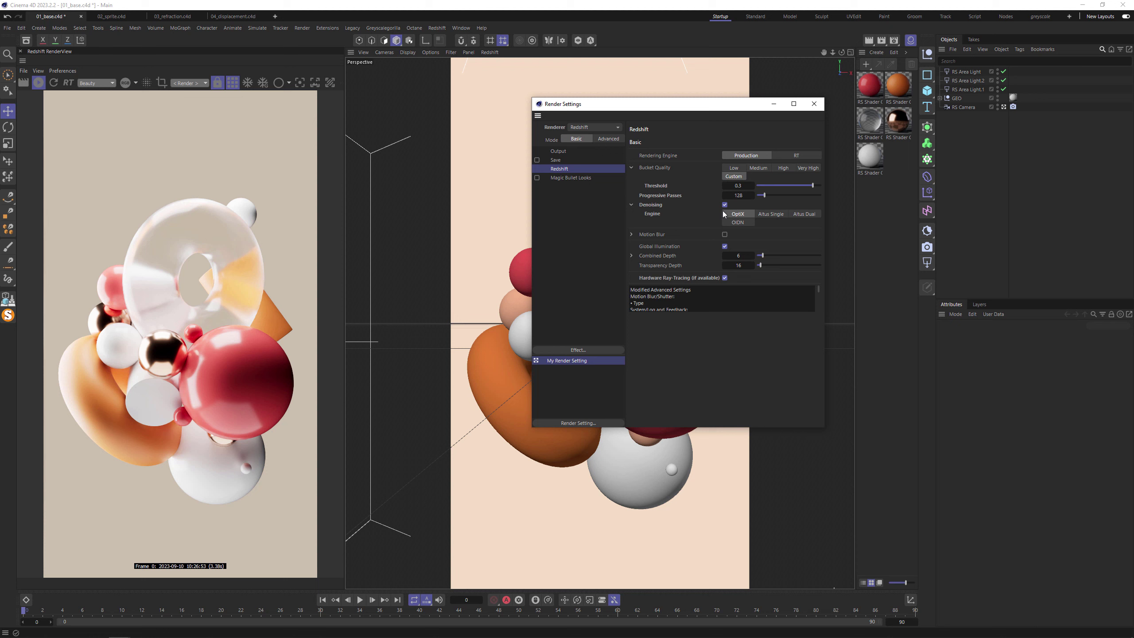
- Turn off denoising, set the threshold to 0.03, and switch Render Settings to Advanced mode
click(725, 205)
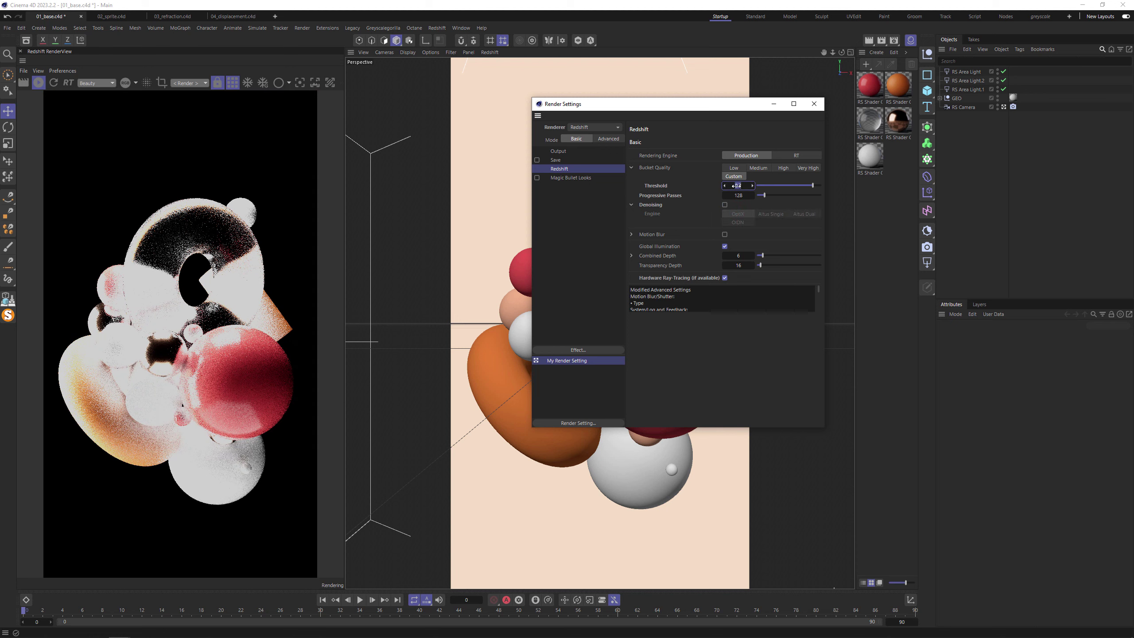
drag(738, 185, 743, 185)
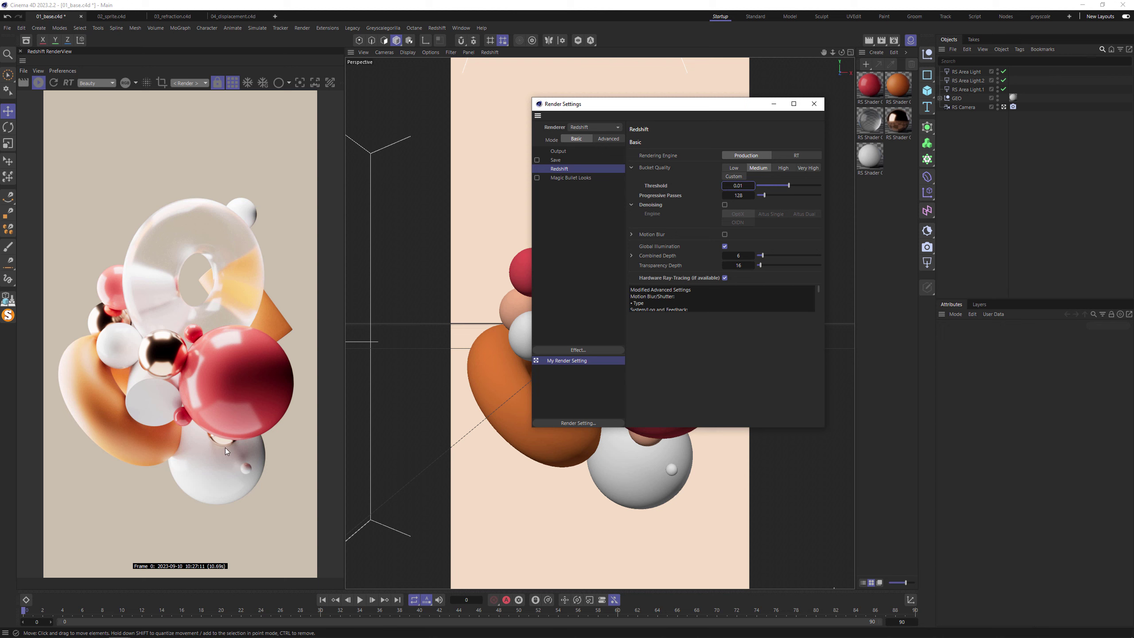
click(652, 185)
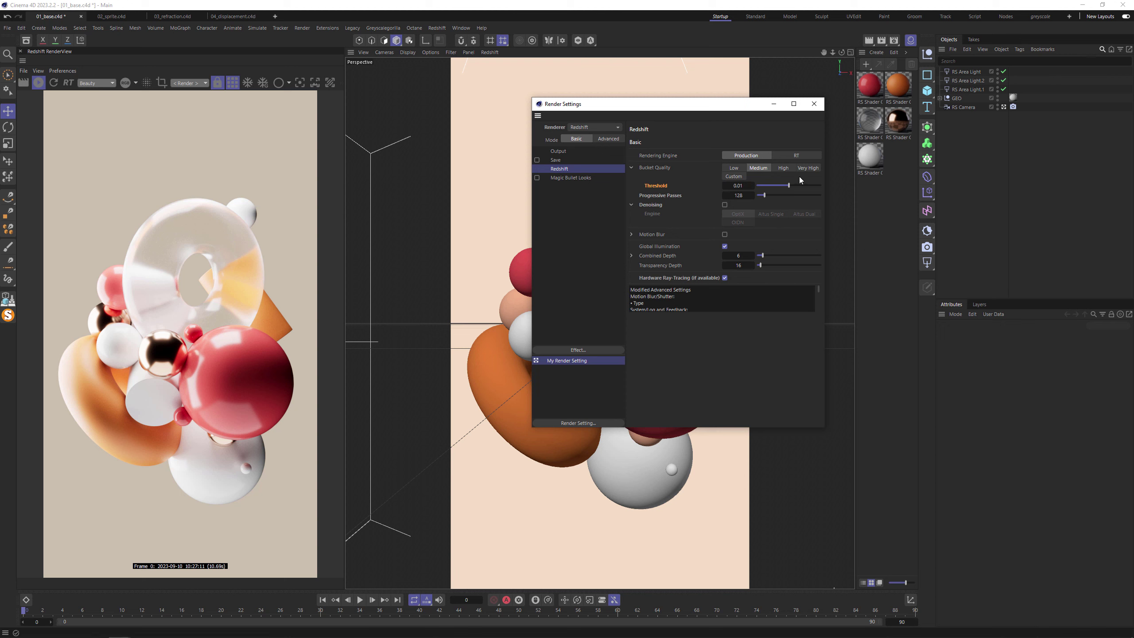
click(742, 185)
text(3)
key(Return)
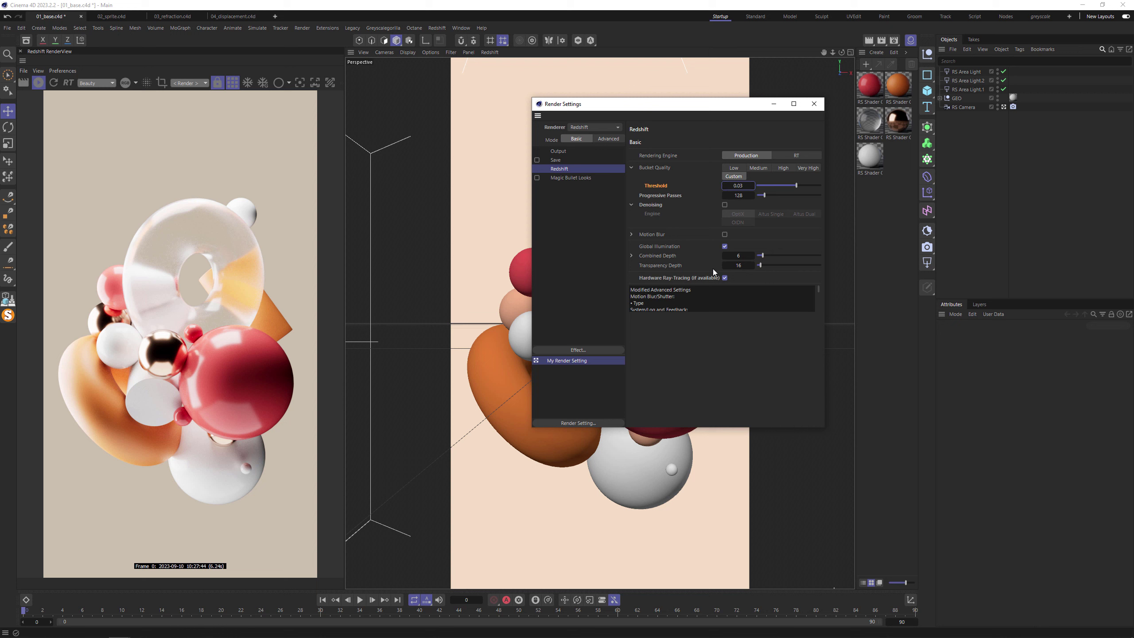
click(608, 139)
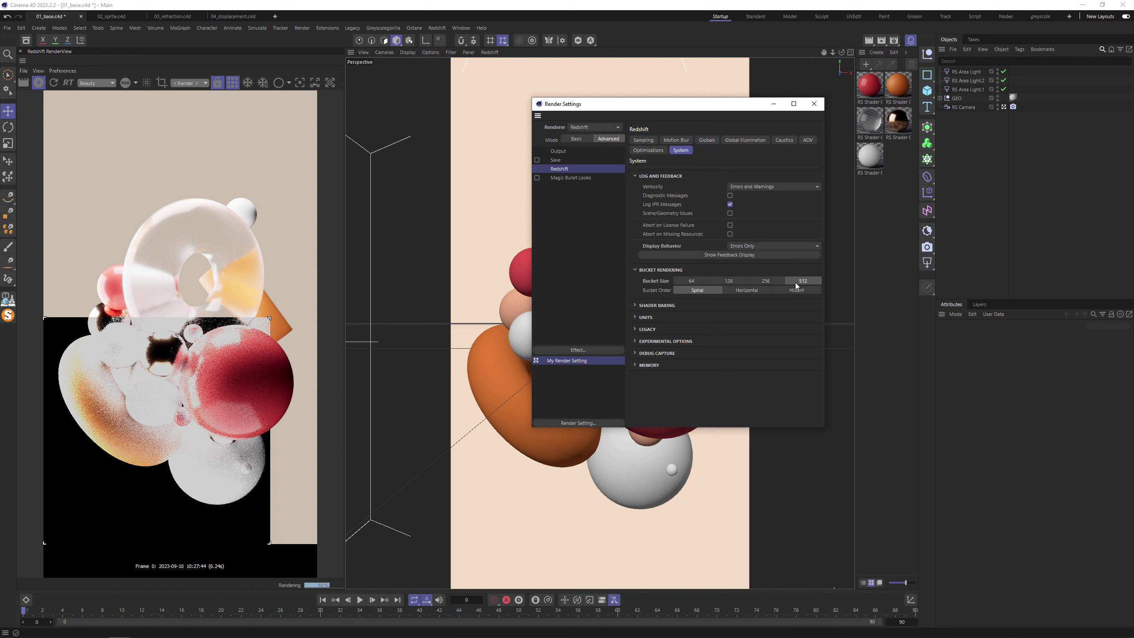
- Set the Bucket Rendering size to 64
click(683, 281)
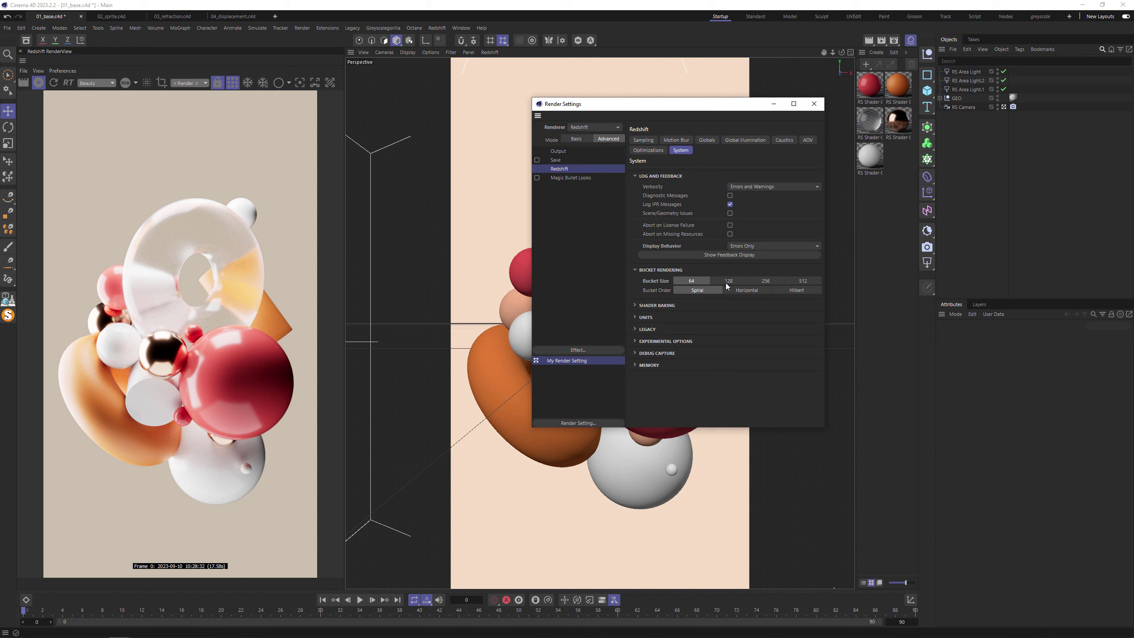
- Restore bucket size 512, return to Basic mode, and set Combined Depth to 1
click(795, 280)
click(576, 139)
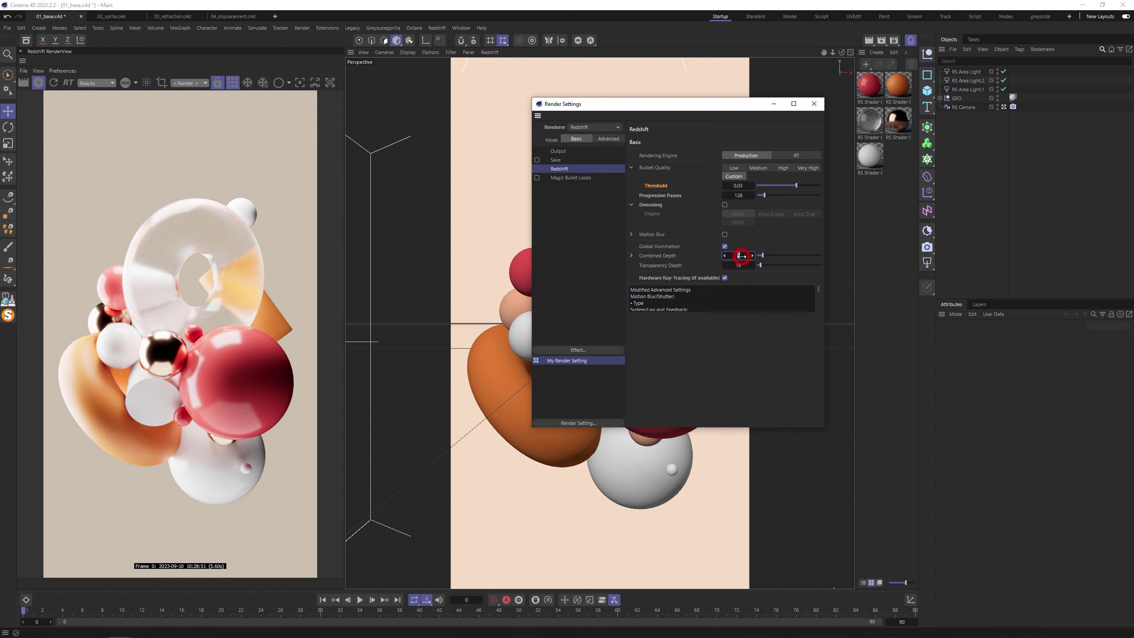
key(Return)
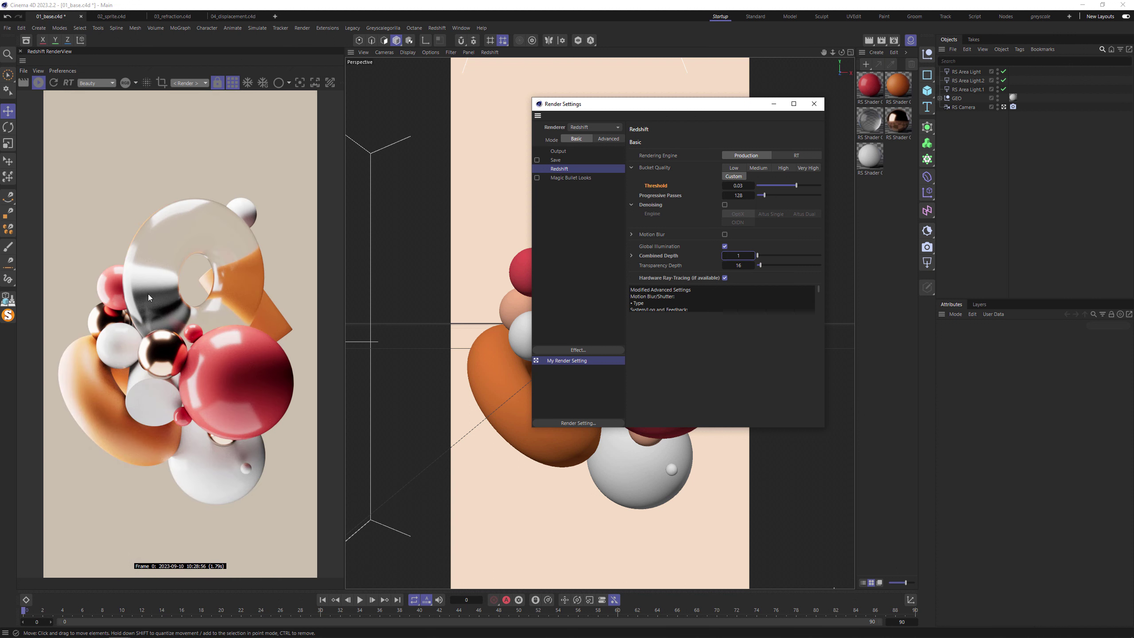
- Show per-type ray depths, uncheck Global Illumination, and step Combined Depth from 1 up to 4
click(632, 255)
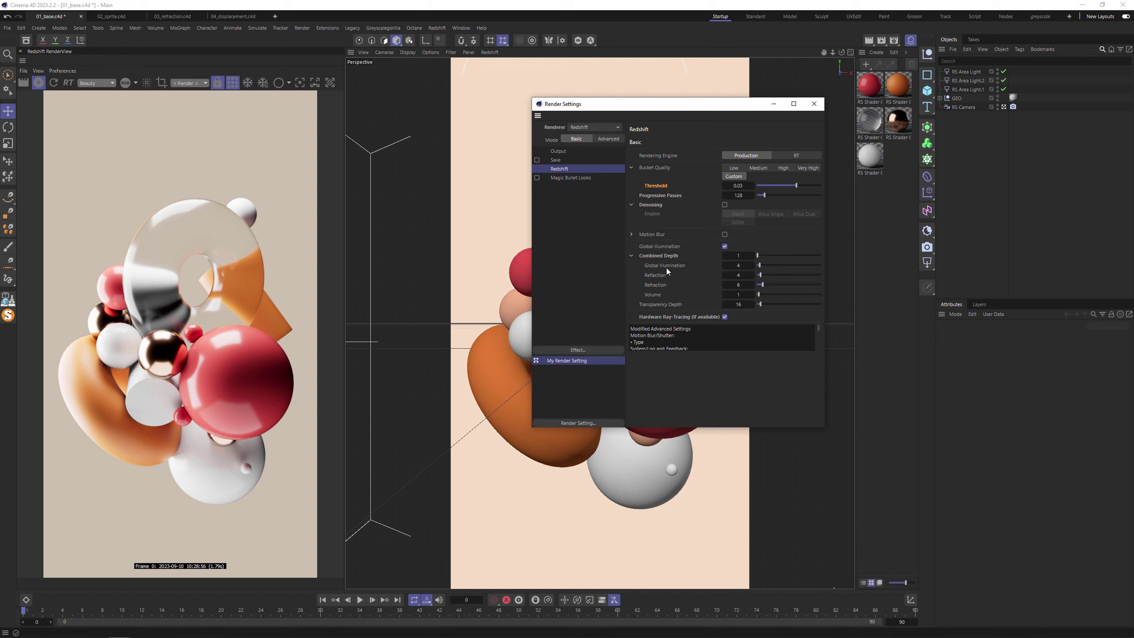
click(656, 285)
click(753, 253)
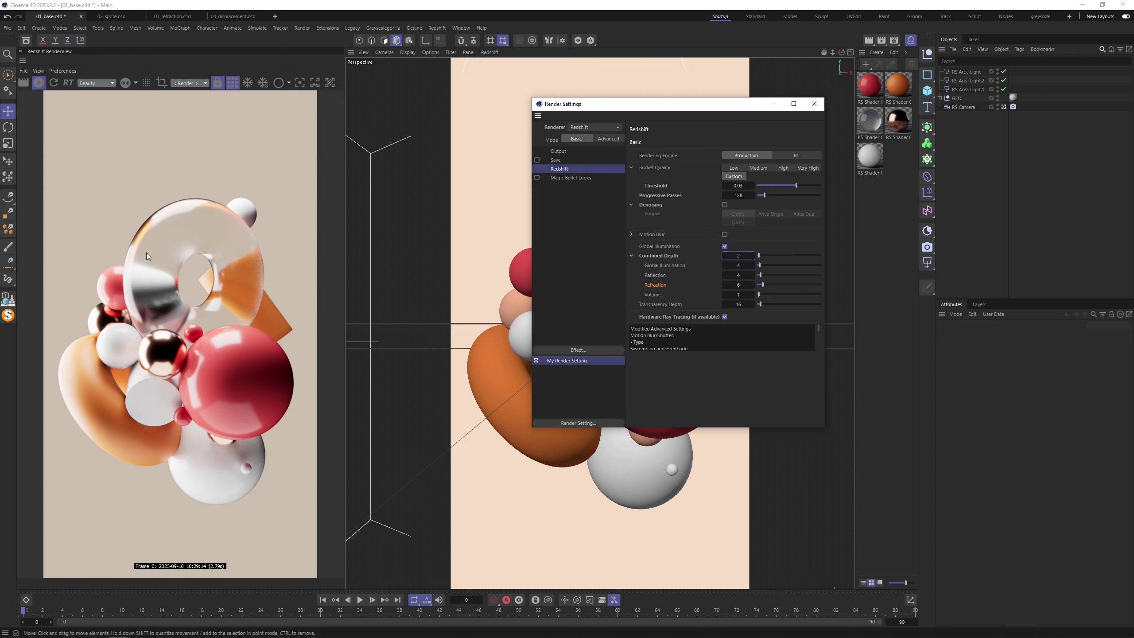
click(752, 254)
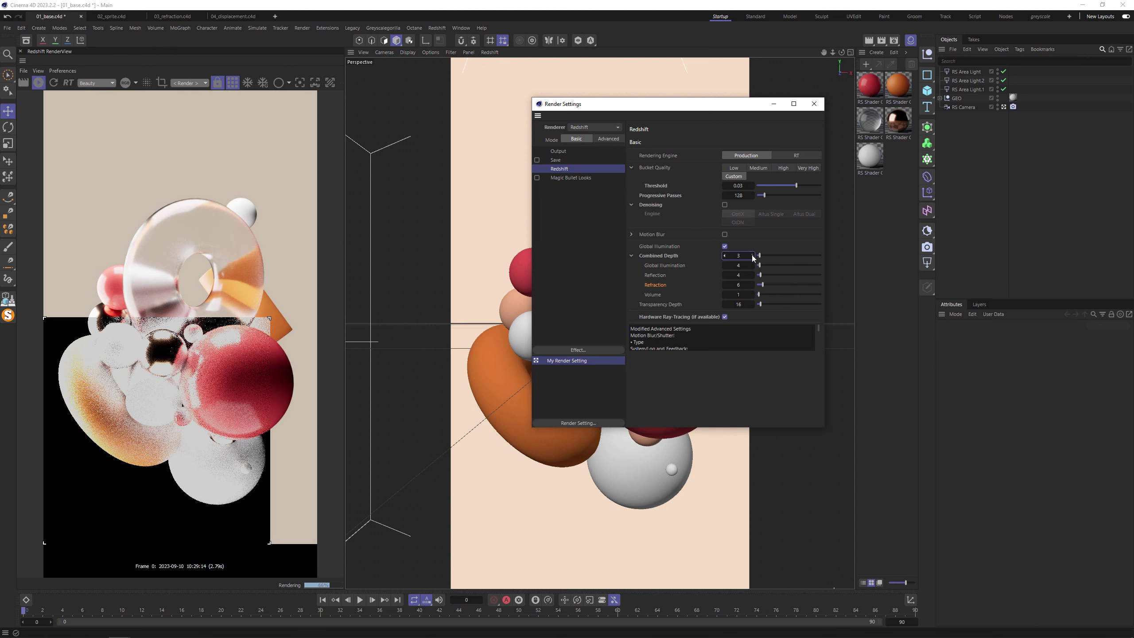
click(725, 247)
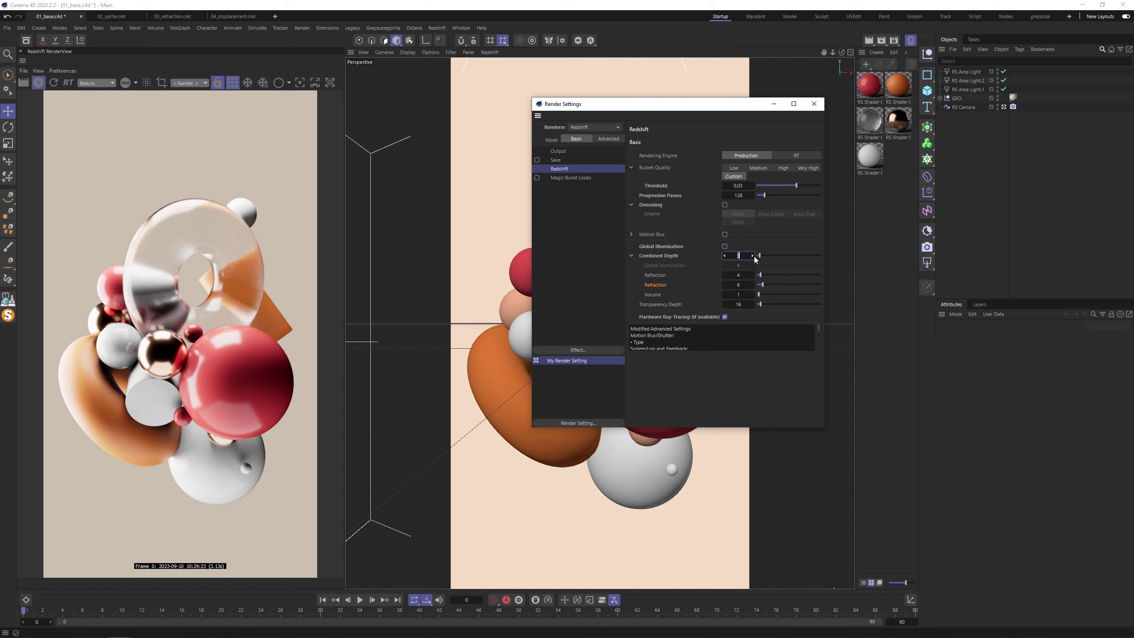
click(753, 255)
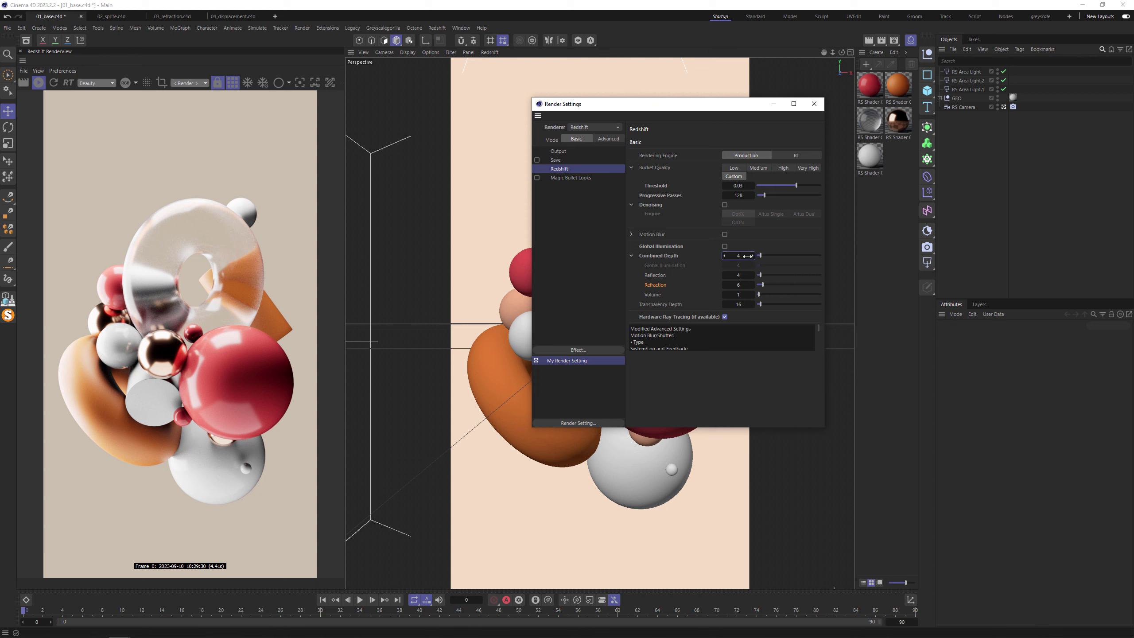
- Drag the sliders to Combined Depth 27, Reflection 14 and Refraction 15
drag(760, 256, 784, 258)
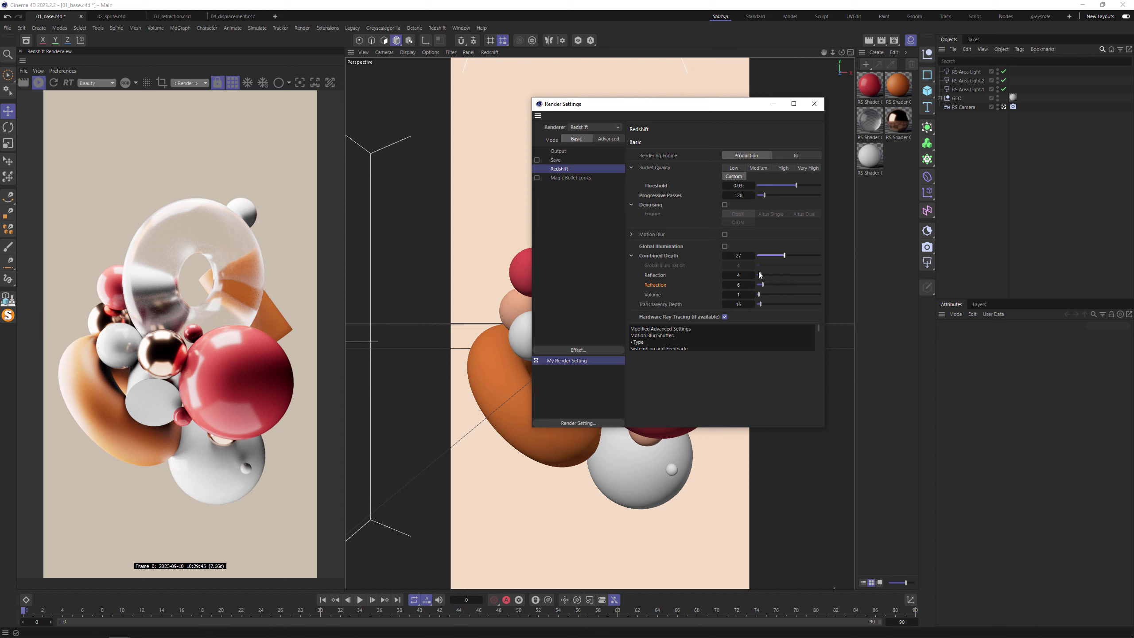
drag(759, 274, 774, 290)
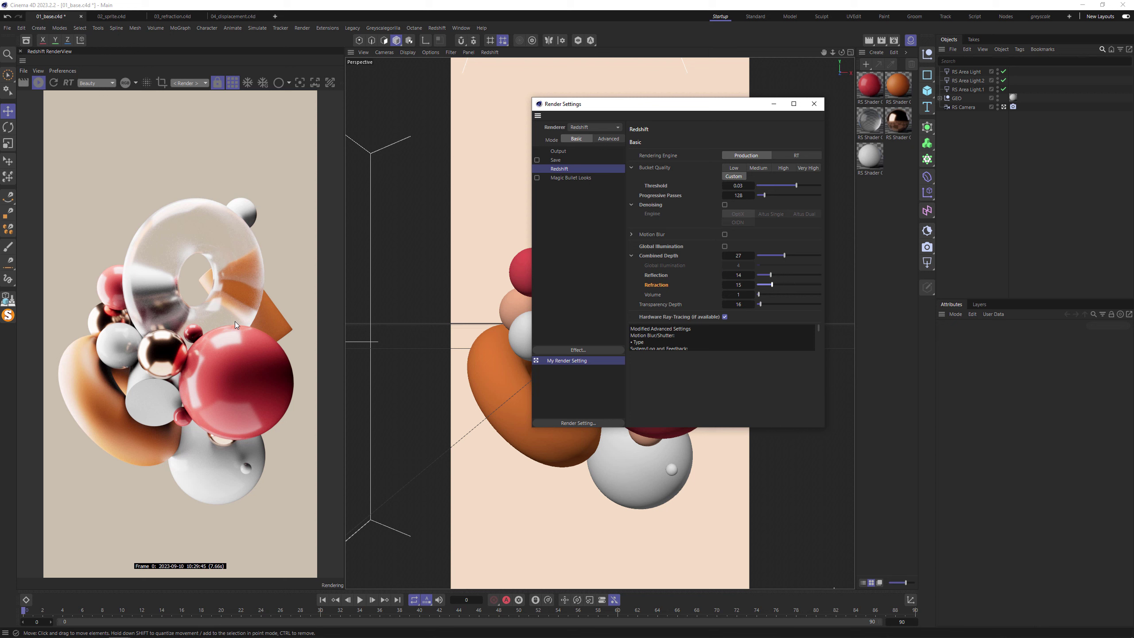
click(675, 257)
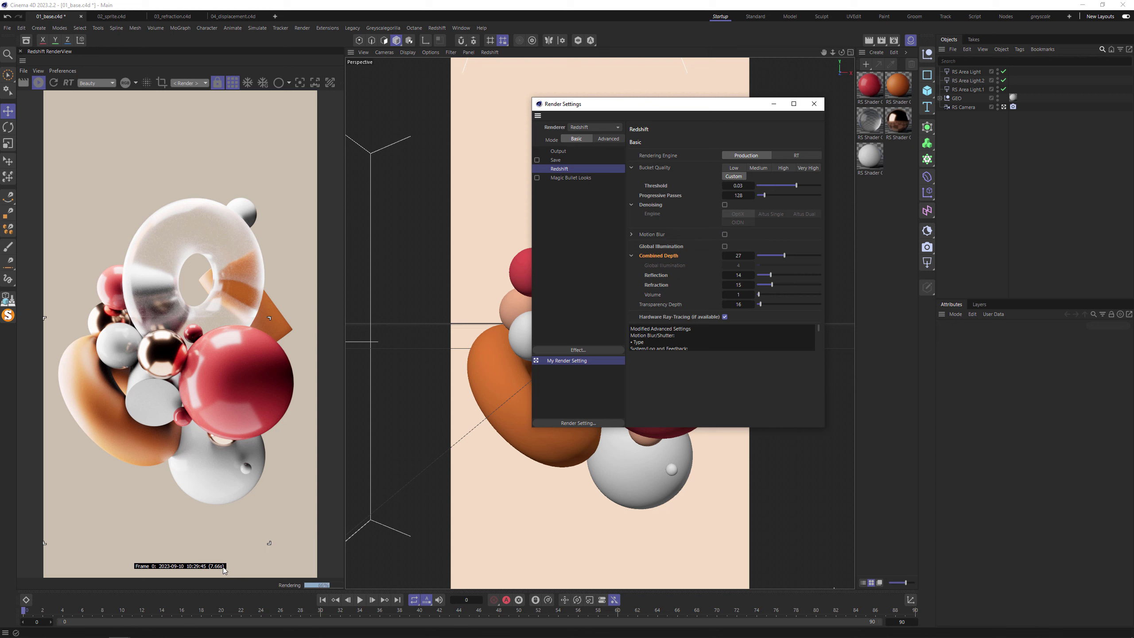
- Reset combined, reflection and refraction ray depths to their default values
right_click(664, 257)
click(696, 324)
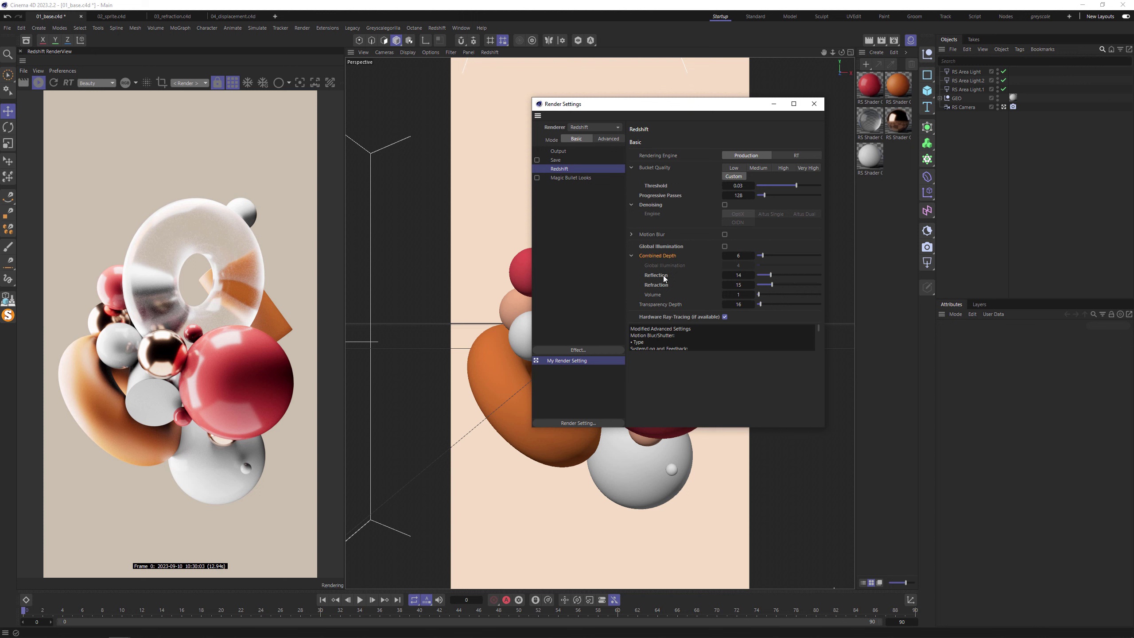
right_click(656, 297)
click(690, 379)
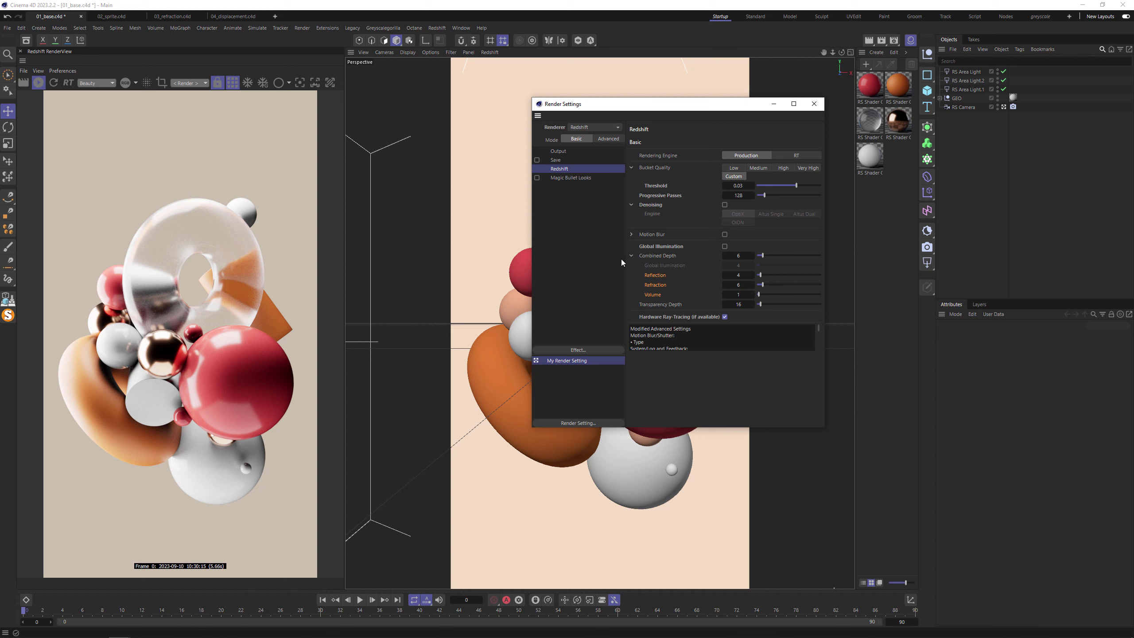
- Set combined depth to 5, reflection depth to 4 and refraction depth to 5
click(725, 275)
click(724, 285)
click(724, 256)
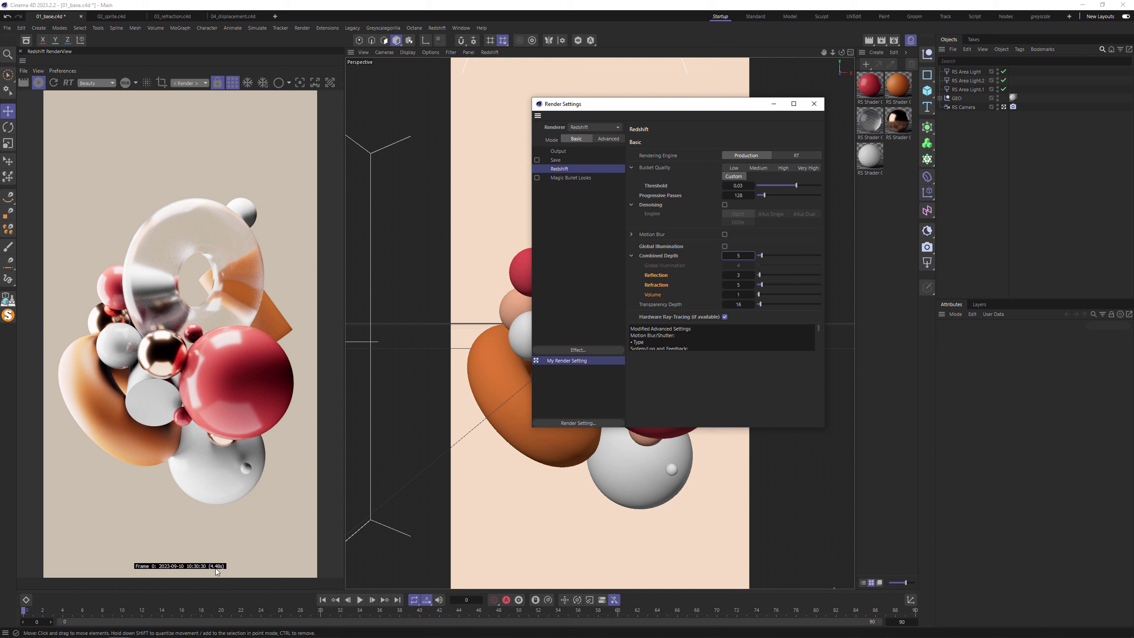
click(666, 274)
click(754, 275)
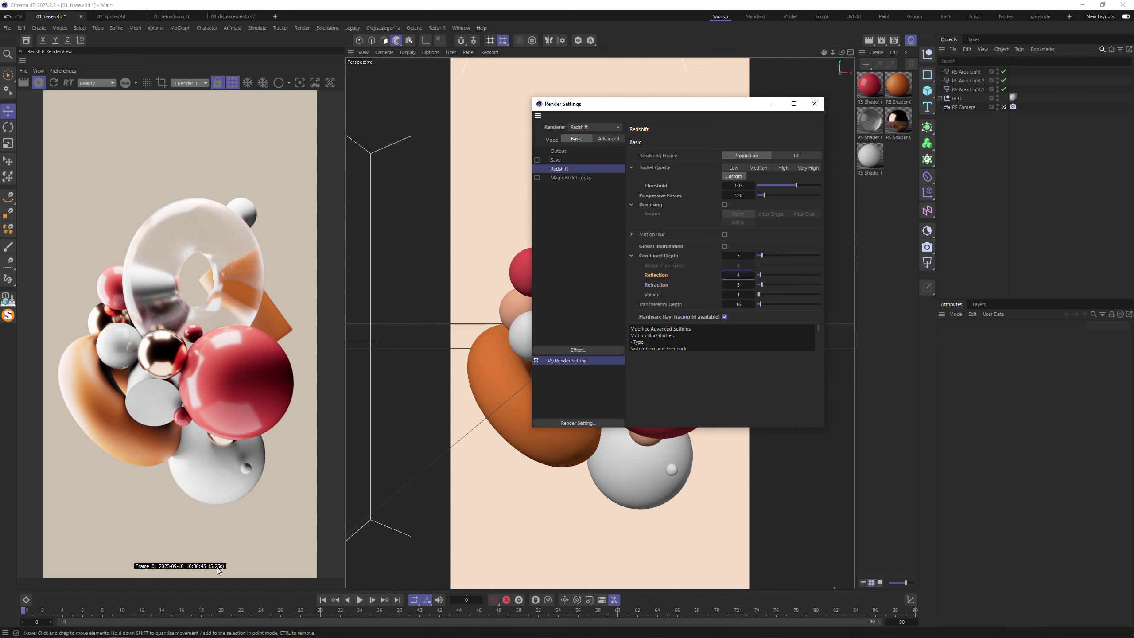
click(671, 256)
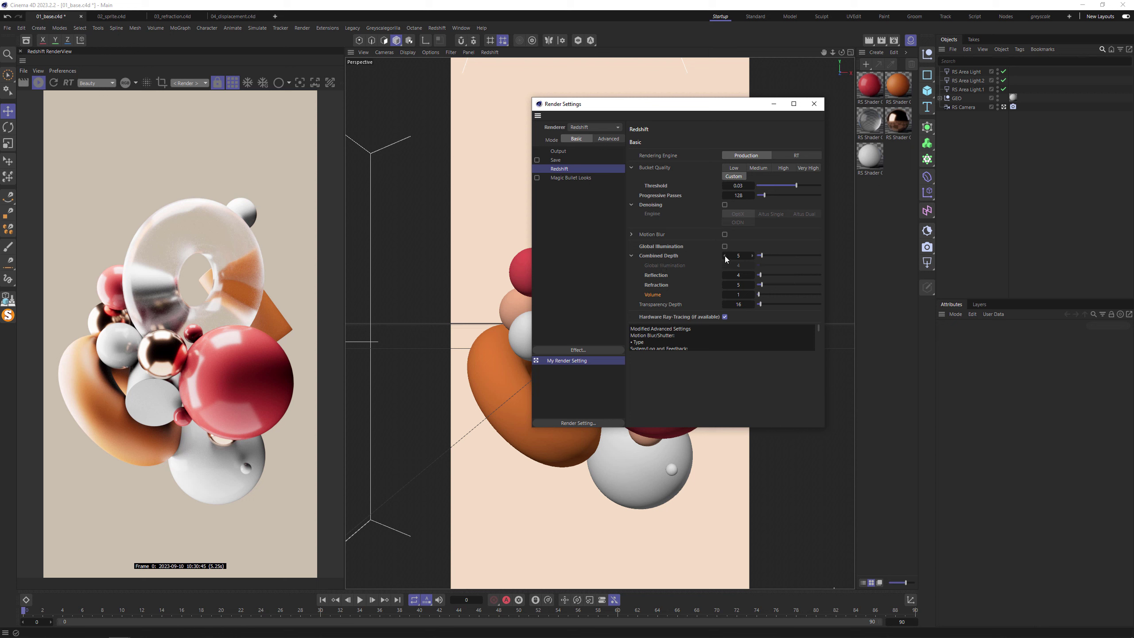
- Reset refraction depth to its default 6 and raise combined depth to 6
right_click(663, 289)
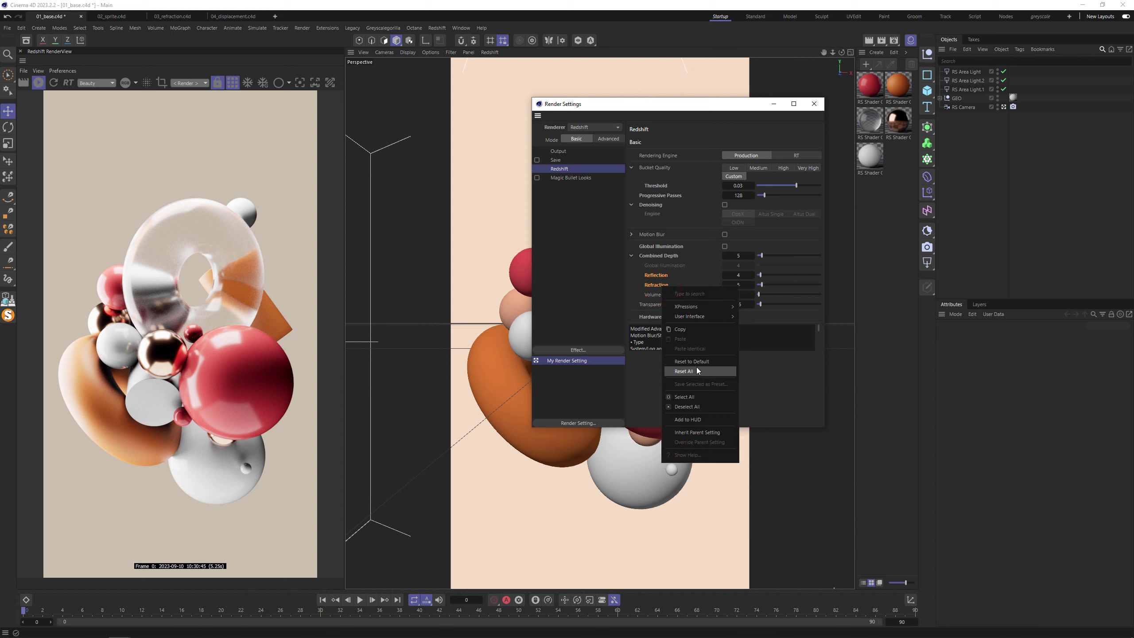
click(697, 365)
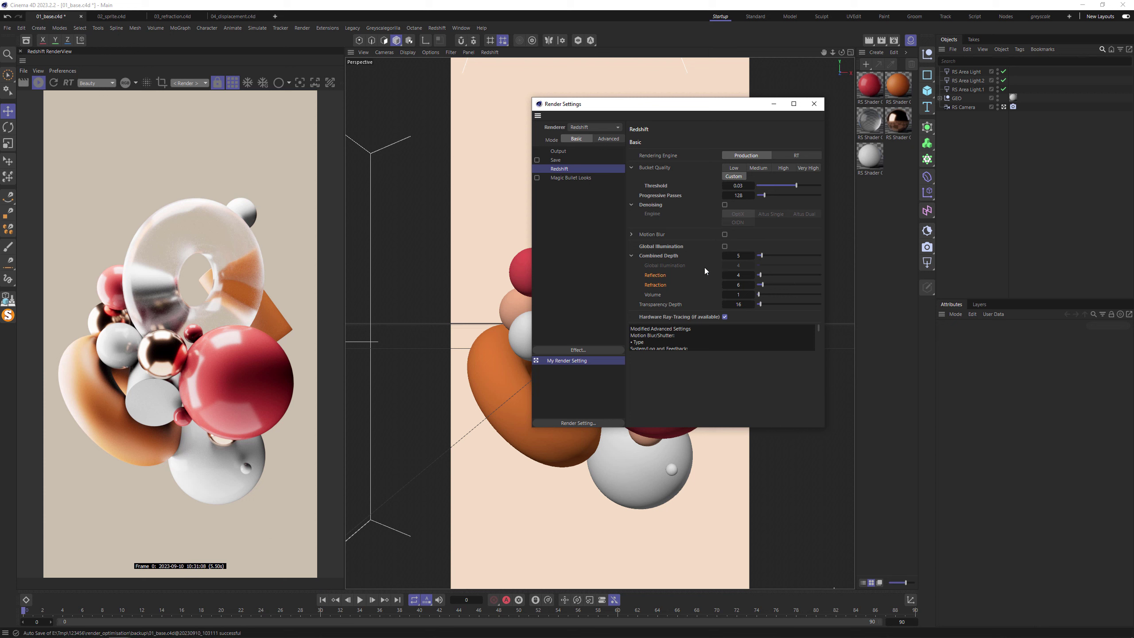
click(753, 256)
- Change the Redshift Threshold value to 0.01, giving Medium bucket quality
click(738, 185)
text(0.01)
key(Return)
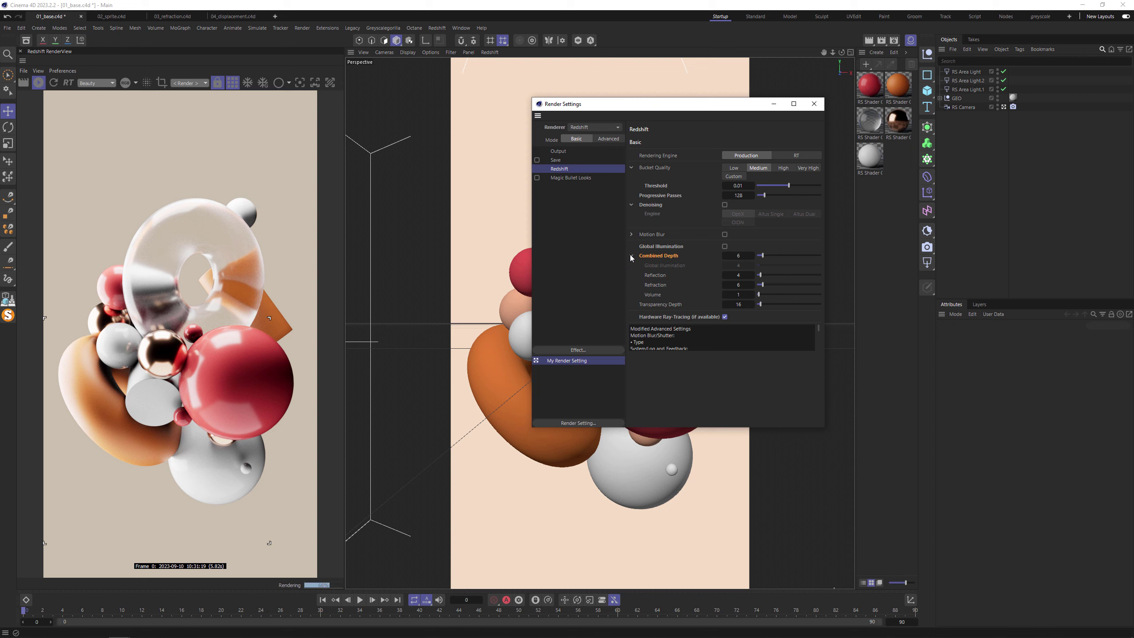
click(664, 184)
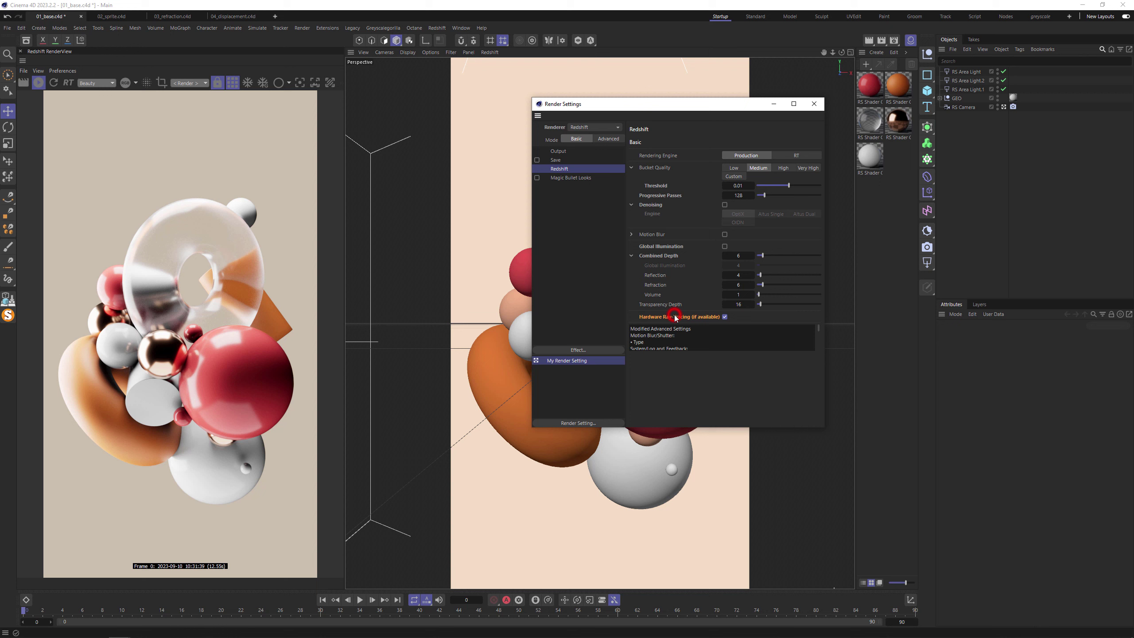